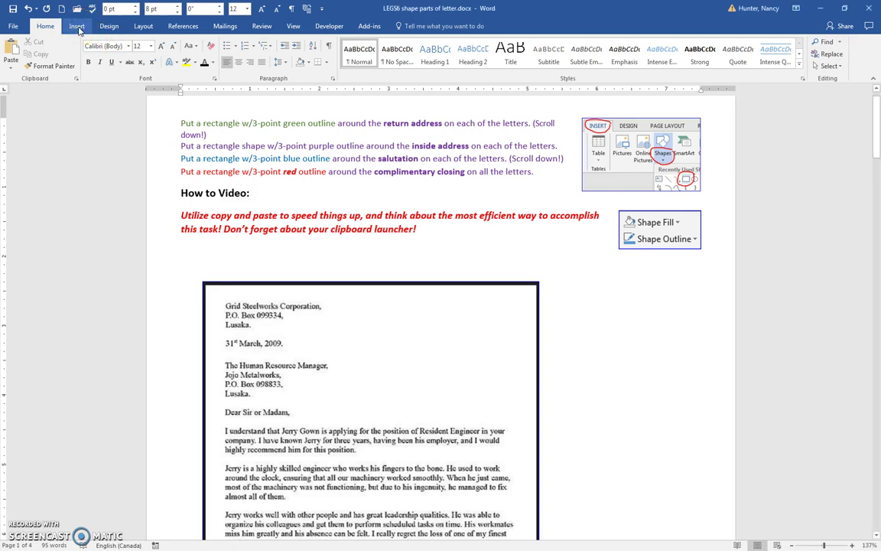
Step: Show the Clipboard history pane beside the letters and switch to the Insert ribbon
left_click(76, 80)
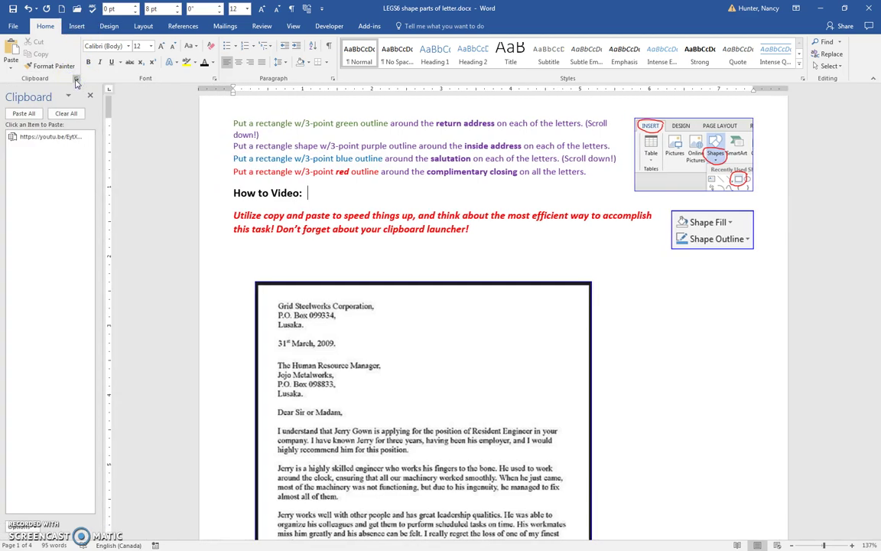
left_click(79, 27)
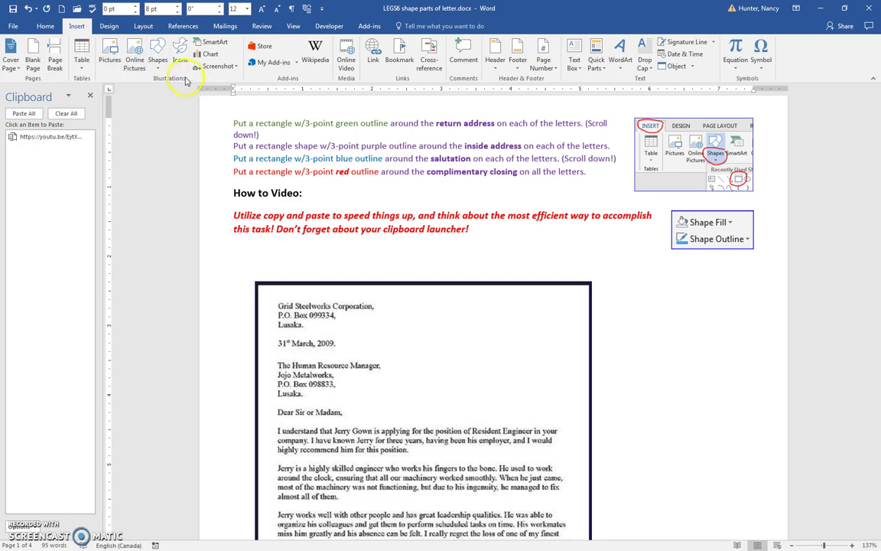
Step: Draw a rectangle over the first return address with no fill and a 3-pt green outline
left_click(158, 66)
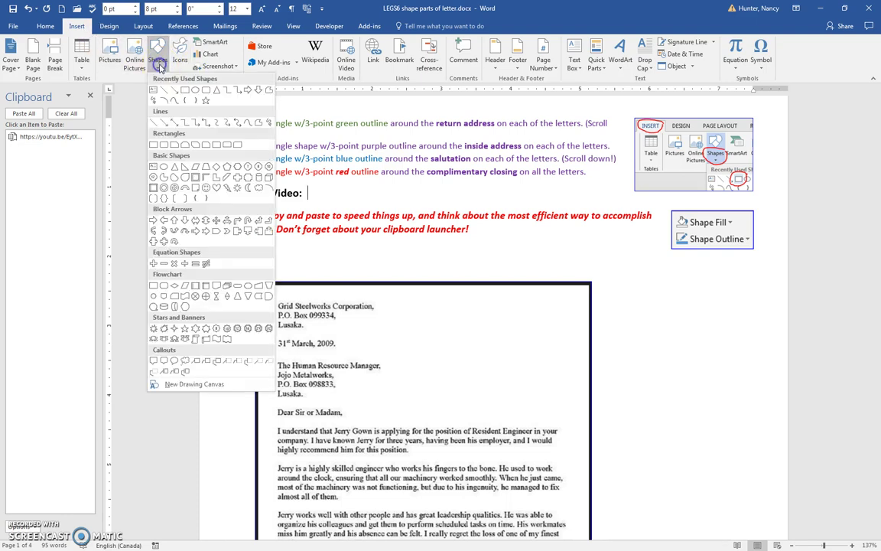
left_click(184, 90)
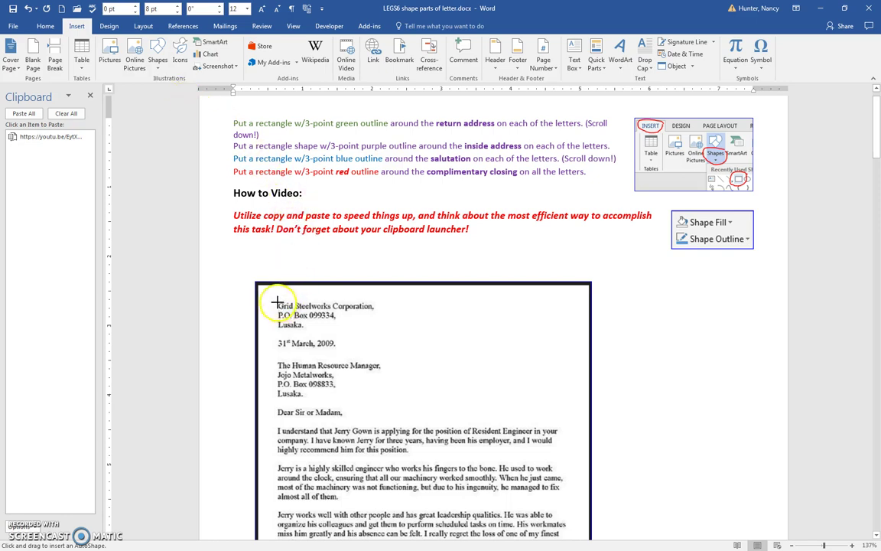
left_click_drag(269, 297, 392, 336)
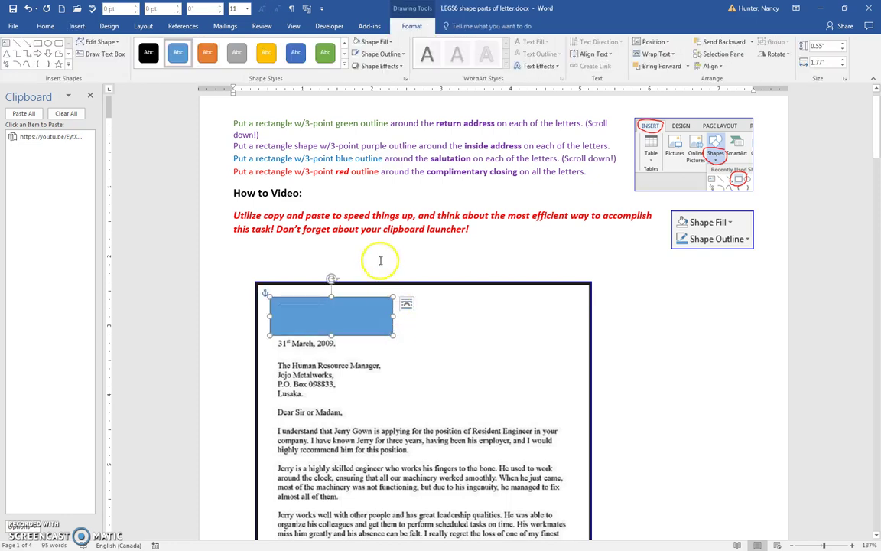
left_click(374, 42)
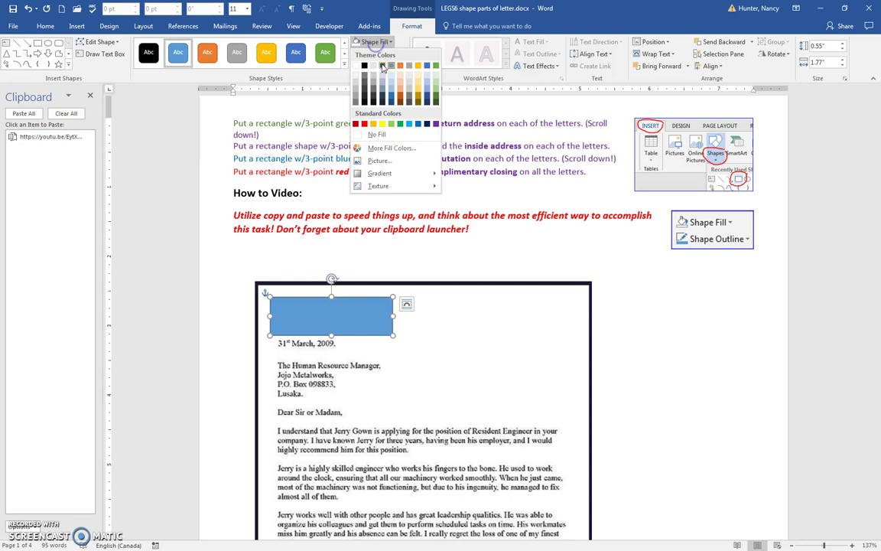
left_click(375, 134)
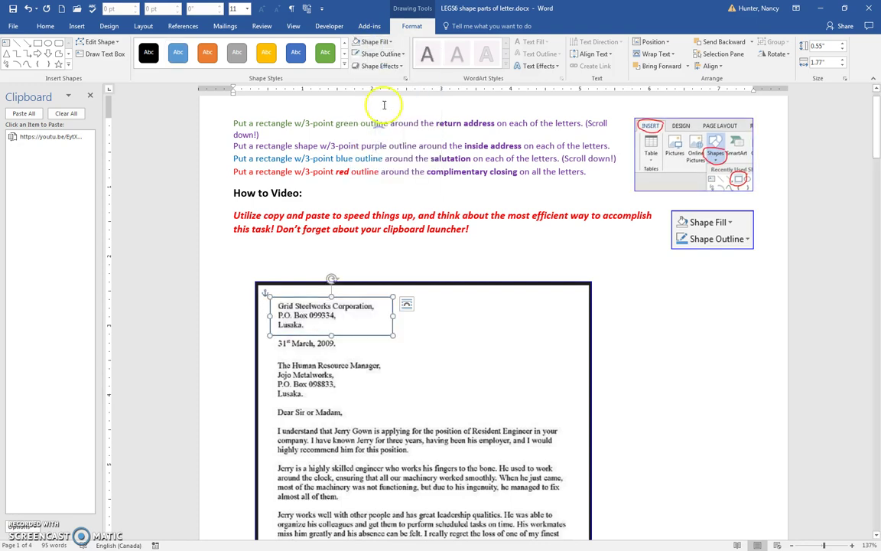
left_click(384, 55)
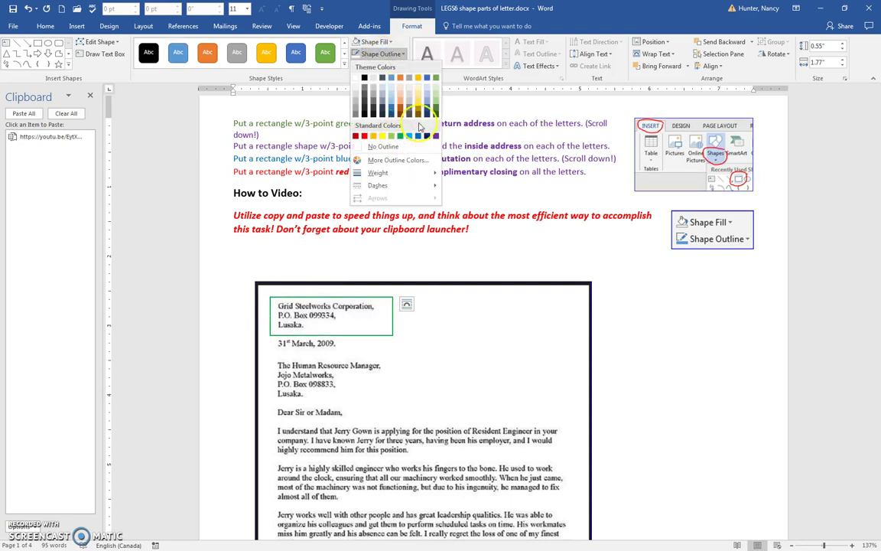
left_click(435, 99)
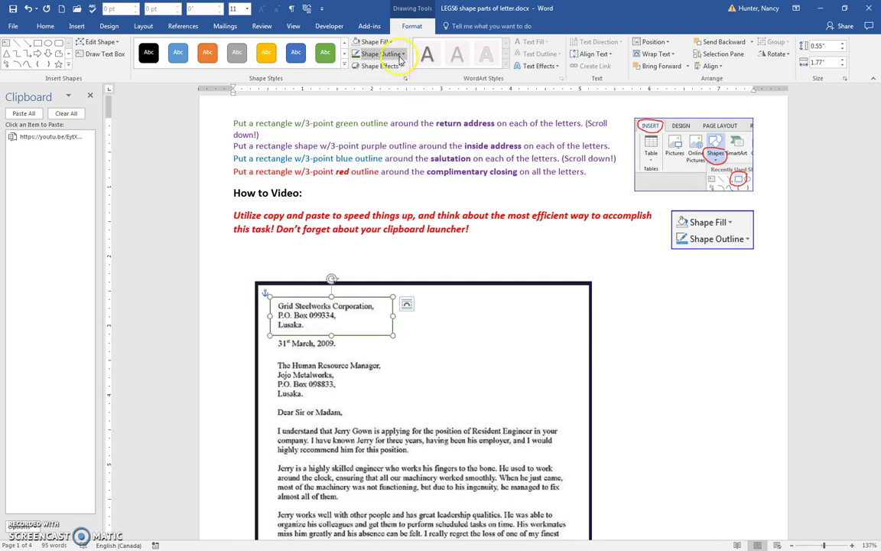
left_click(399, 55)
mouse_move(378, 173)
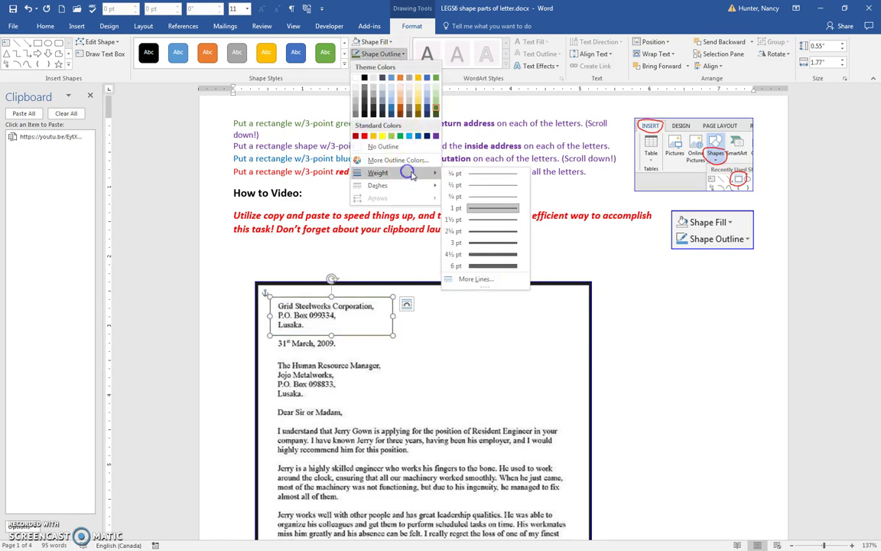
left_click(498, 243)
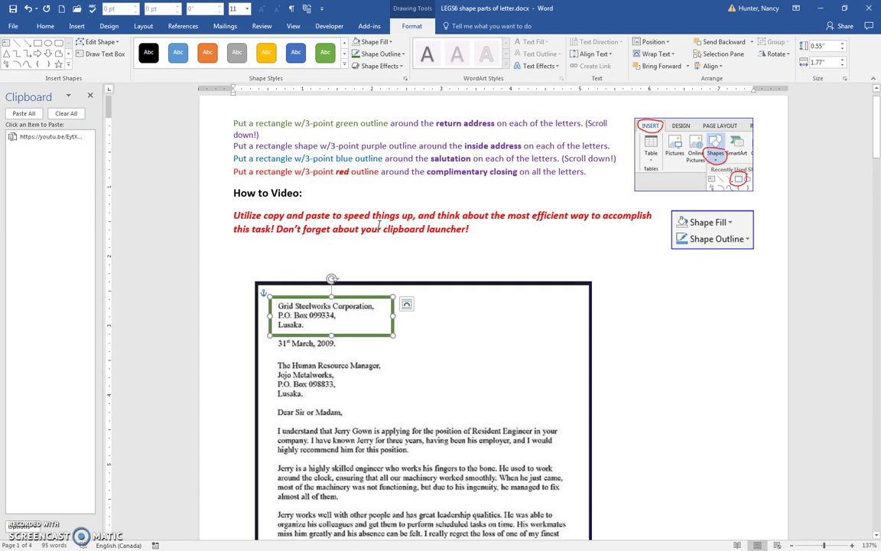
Step: Copy the green rectangle, paste it back from the Clipboard pane, and widen the pane
key("ctrl+c")
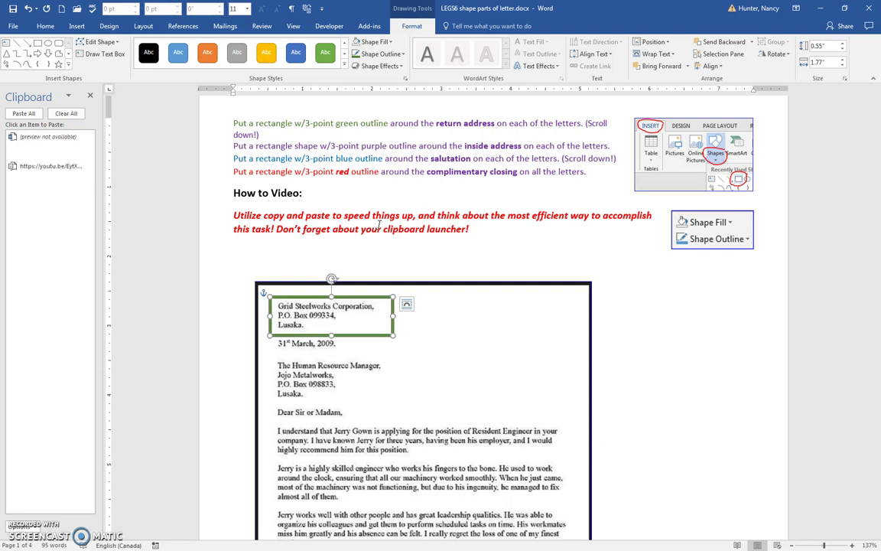
mouse_move(46, 142)
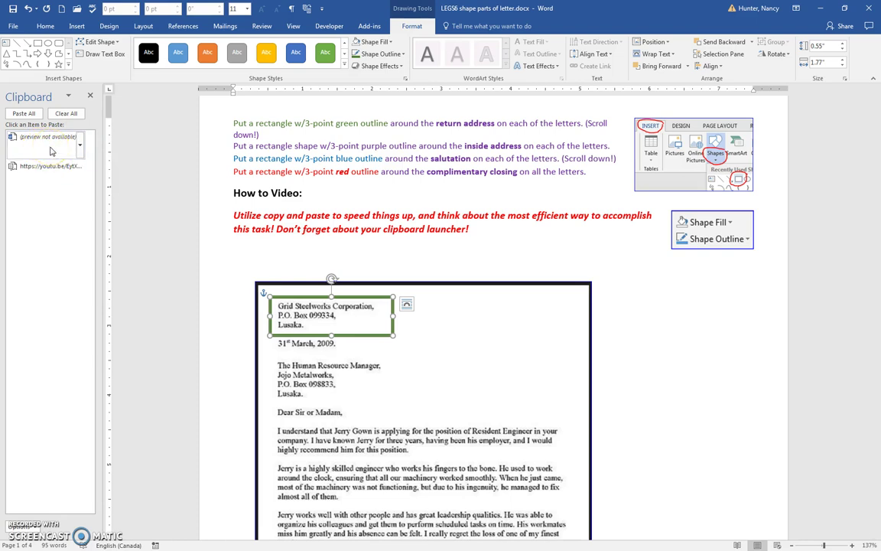
left_click(53, 143)
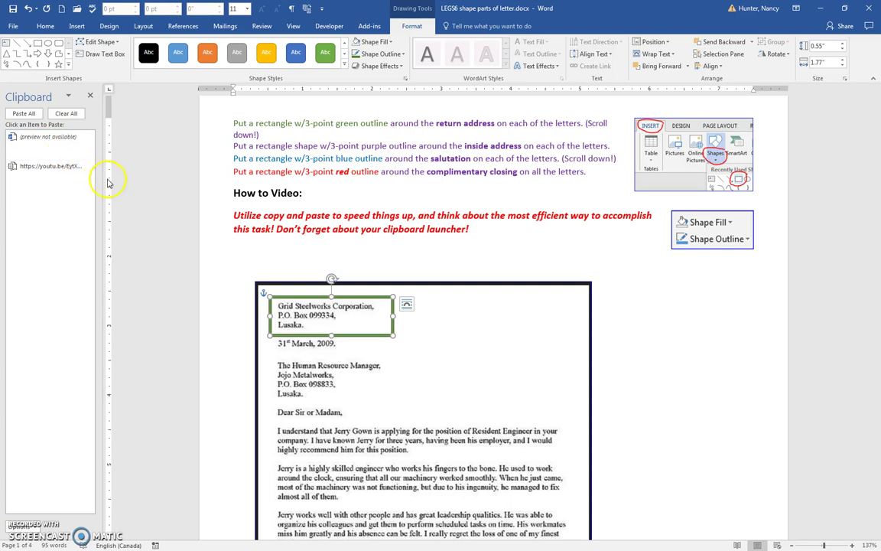
left_click_drag(104, 178, 187, 186)
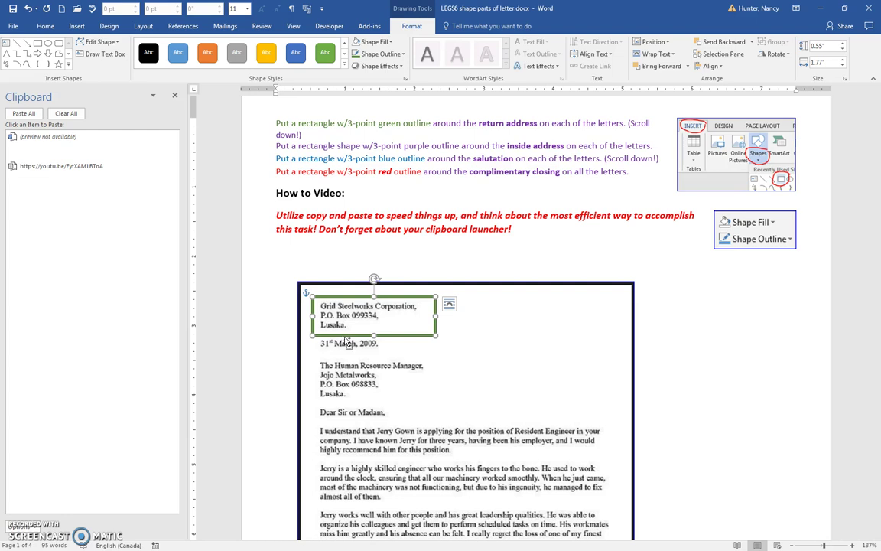
Step: Move the pasted rectangle around the inside address, outline it purple, and copy it
mouse_move(346, 339)
left_mouse_down()
mouse_move(345, 394)
mouse_move(373, 402)
left_mouse_up()
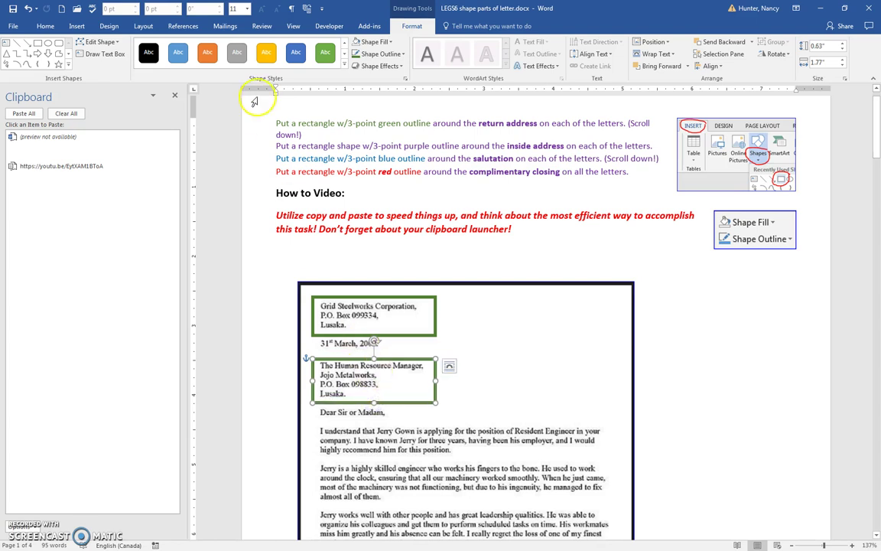
left_click(379, 55)
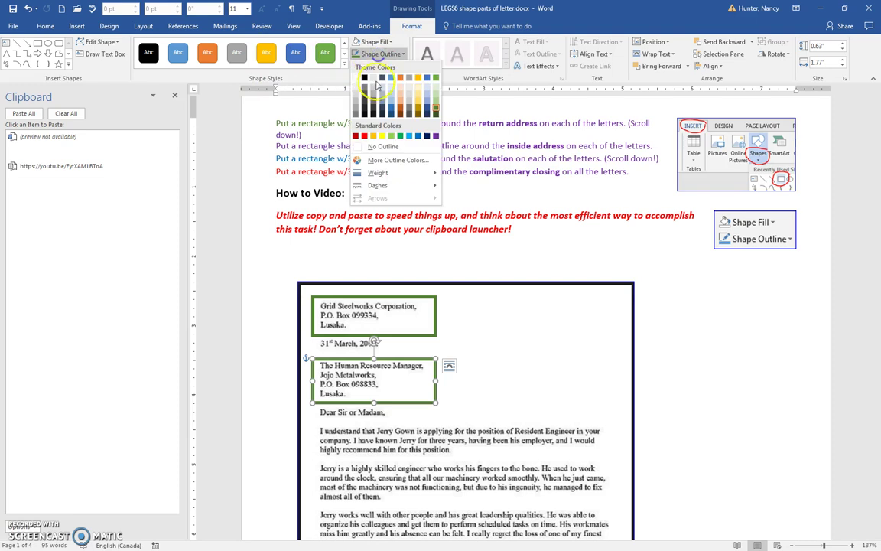
left_click(436, 137)
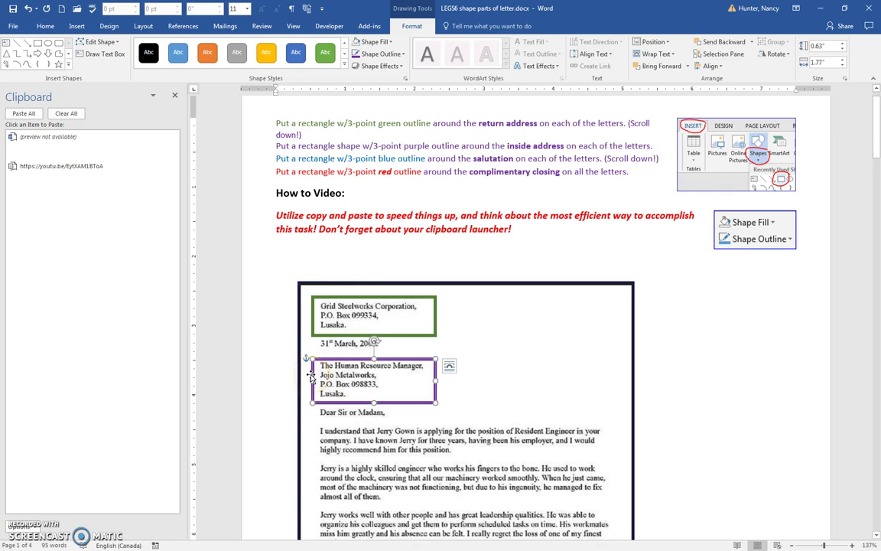
left_click(46, 26)
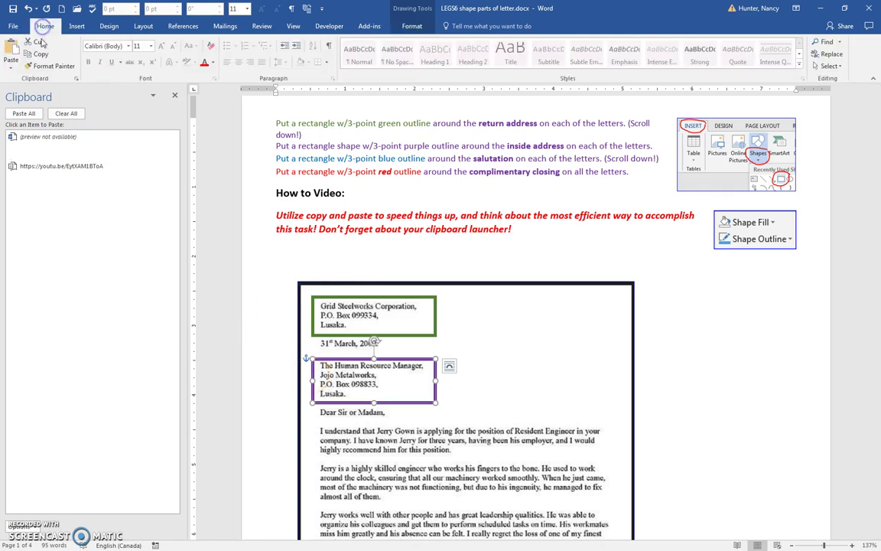
left_click(40, 57)
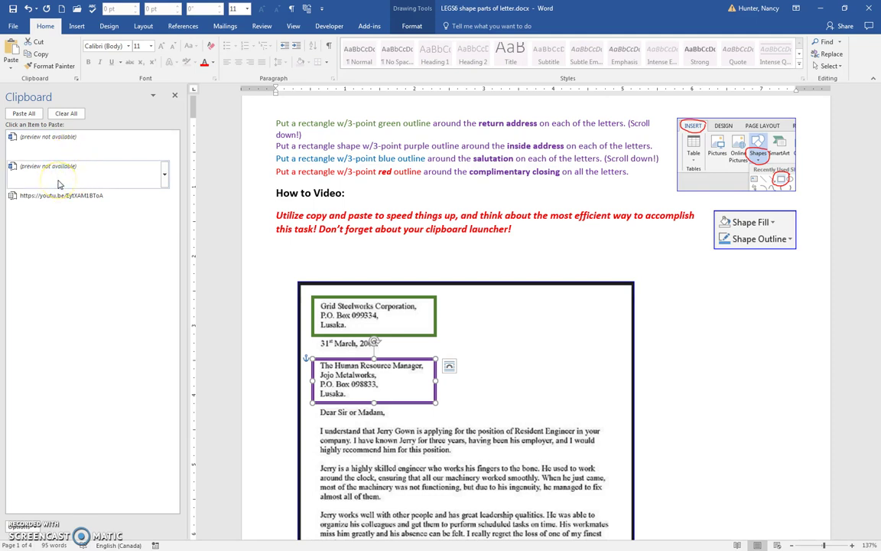
Step: Paste the green rectangle and stretch it over the Imperial Stationery letterhead
left_click(361, 177)
scroll(364, 230, "down", 10)
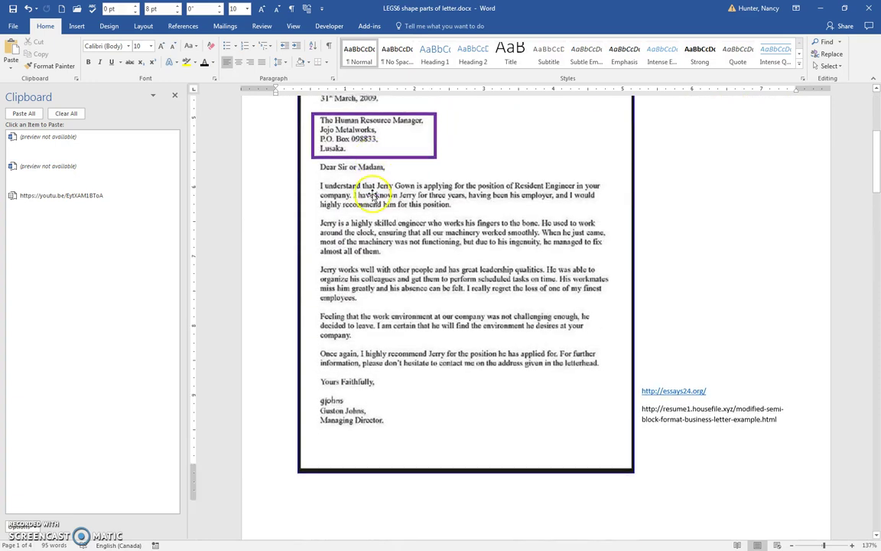
scroll(367, 201, "down", 6)
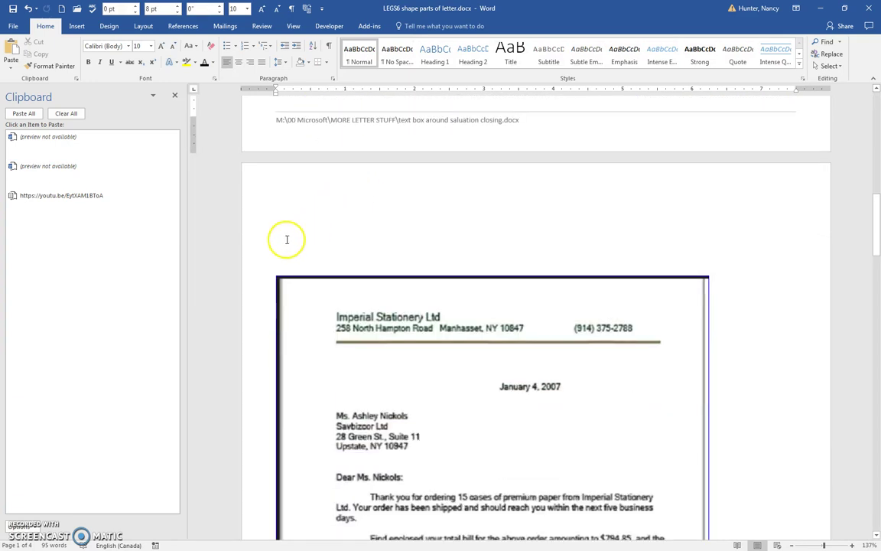
left_click(285, 229)
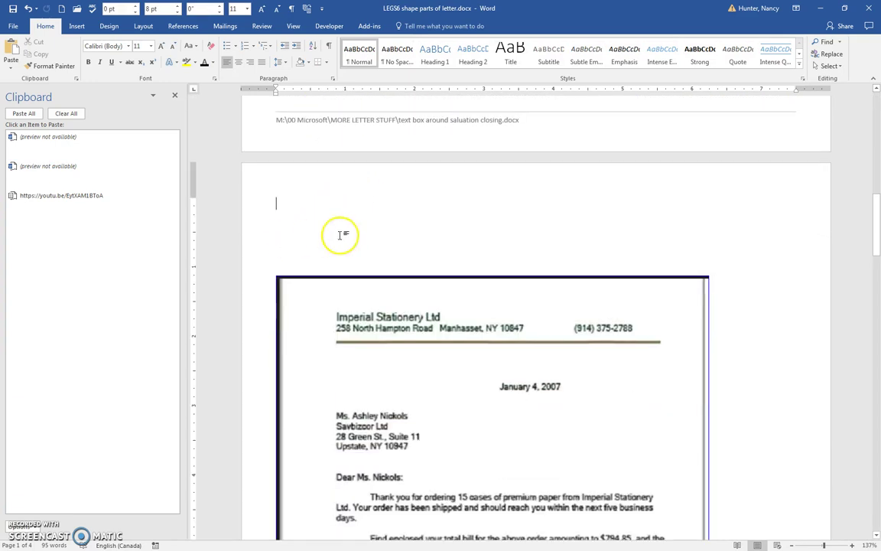
left_click(65, 173)
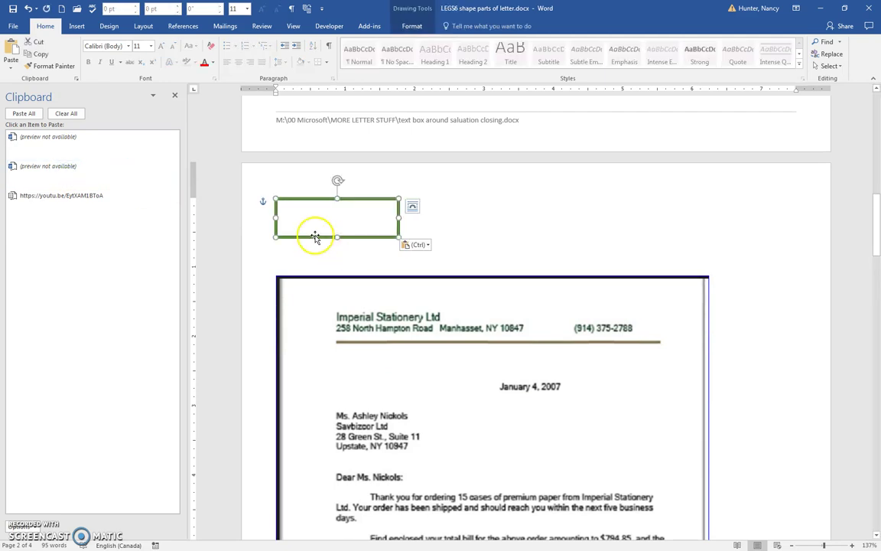
mouse_move(321, 245)
left_mouse_down()
mouse_move(367, 340)
mouse_move(392, 352)
left_mouse_up()
left_click_drag(451, 327, 648, 329)
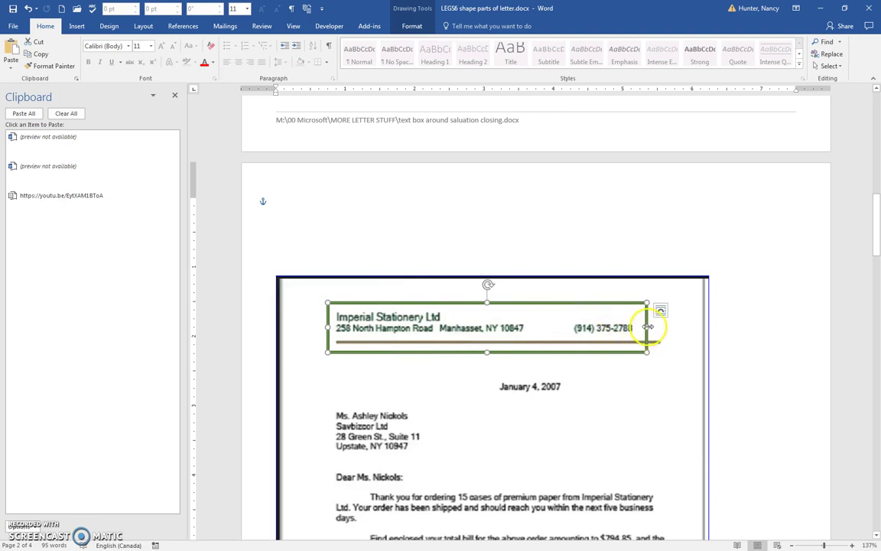
left_click_drag(648, 331, 671, 329)
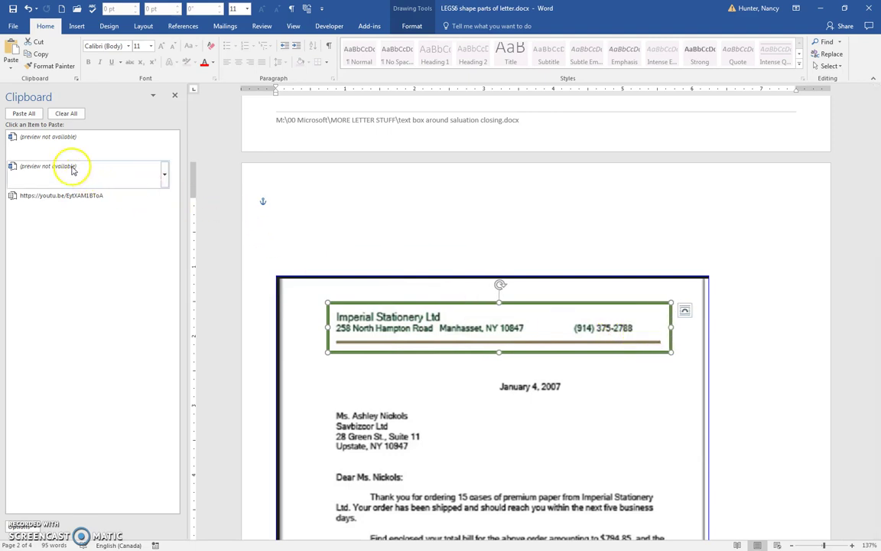
mouse_move(85, 169)
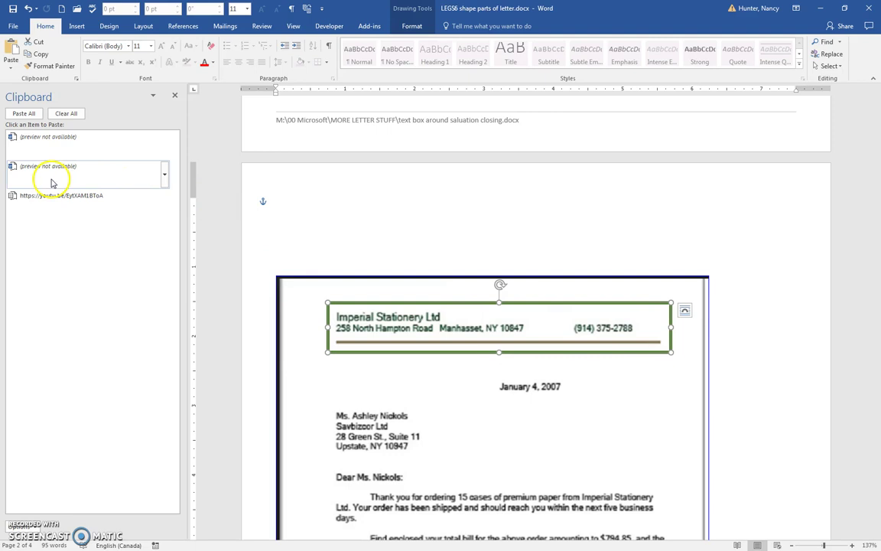
Step: Paste the purple rectangle over the recipient's address, extended to its last line
left_click(50, 137)
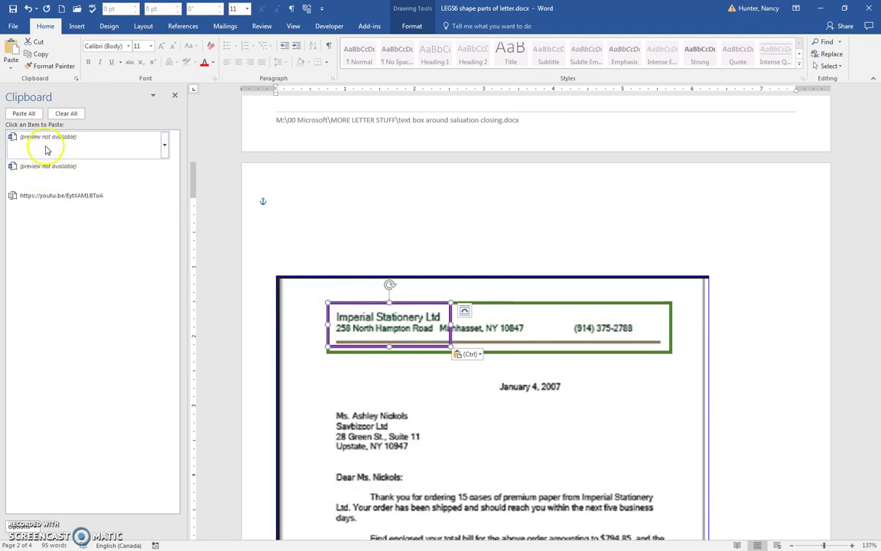
left_click(43, 181)
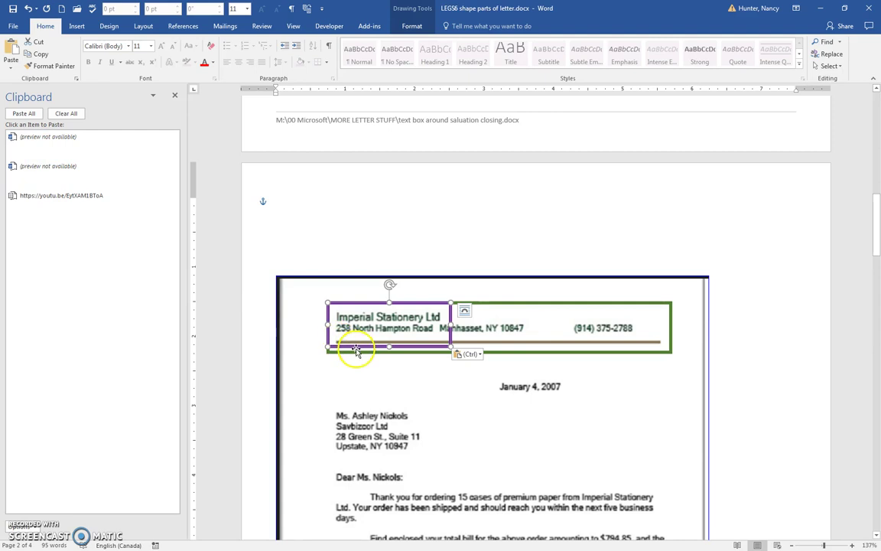
left_click_drag(358, 348, 359, 449)
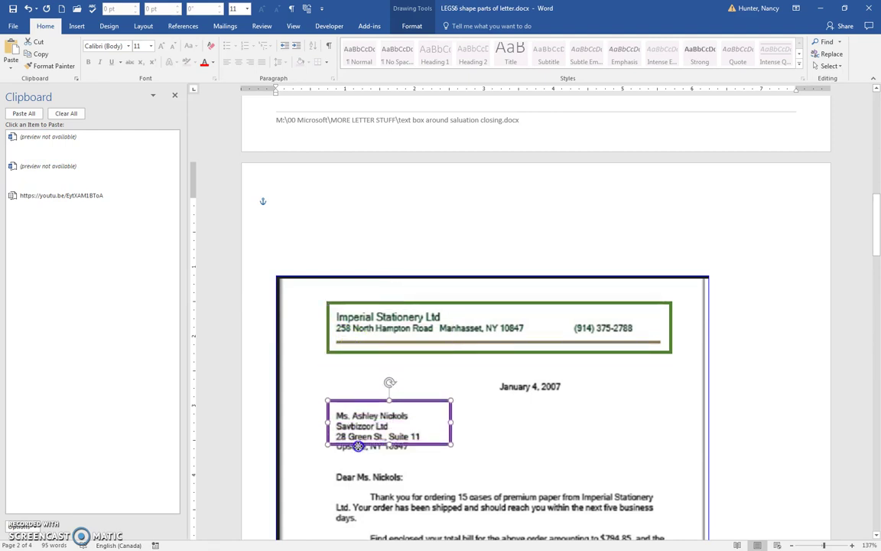
left_click_drag(390, 447, 389, 459)
Step: Scroll to the Cambridge Electronic Corporation letter and place the caret above its header
scroll(488, 437, "down", 3)
scroll(488, 437, "down", 1)
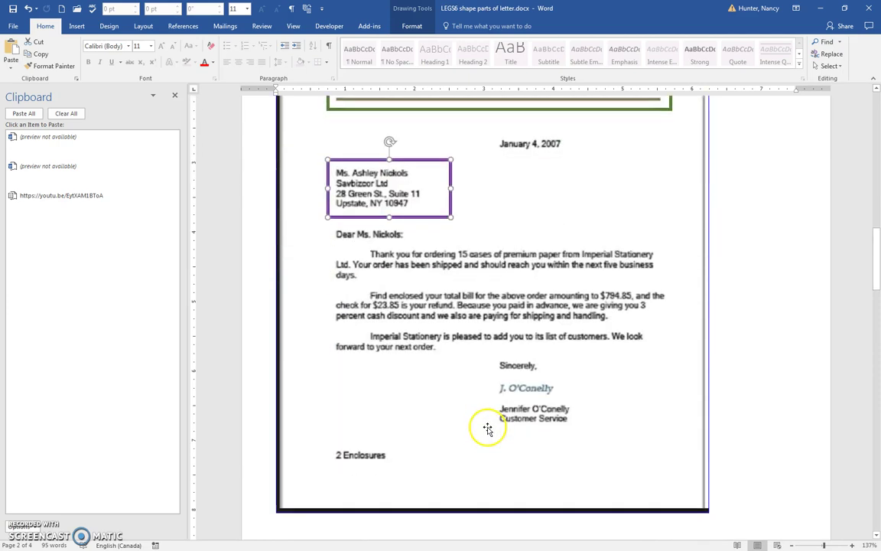
scroll(489, 430, "down", 3)
scroll(488, 427, "down", 3)
scroll(487, 428, "down", 1)
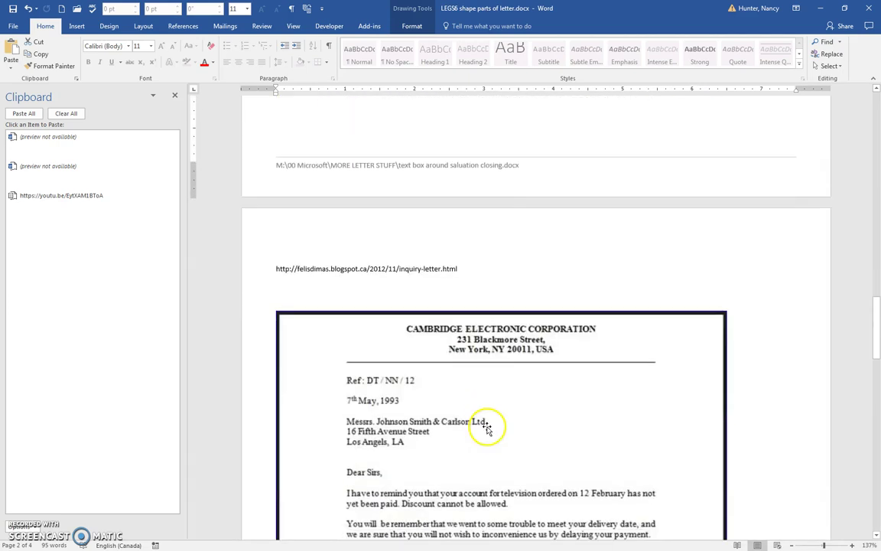
scroll(459, 382, "down", 1)
left_click(335, 222)
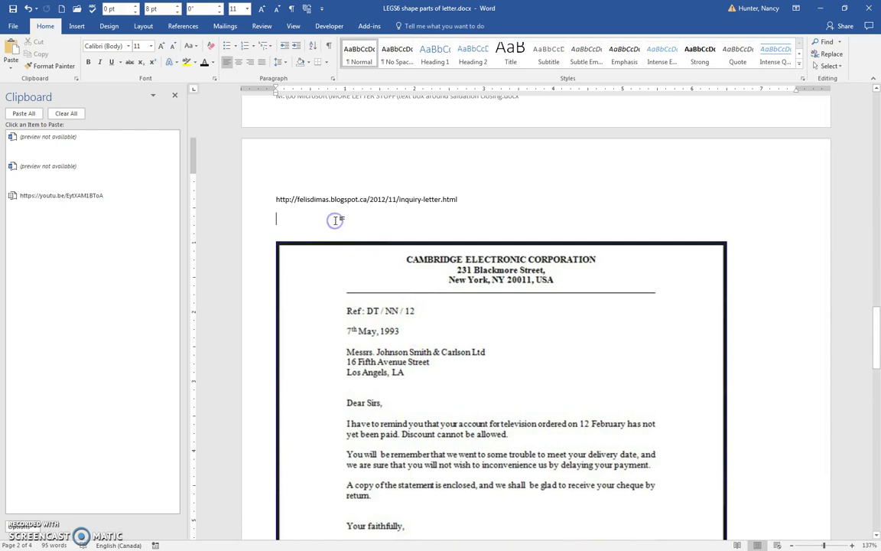
left_click(463, 273)
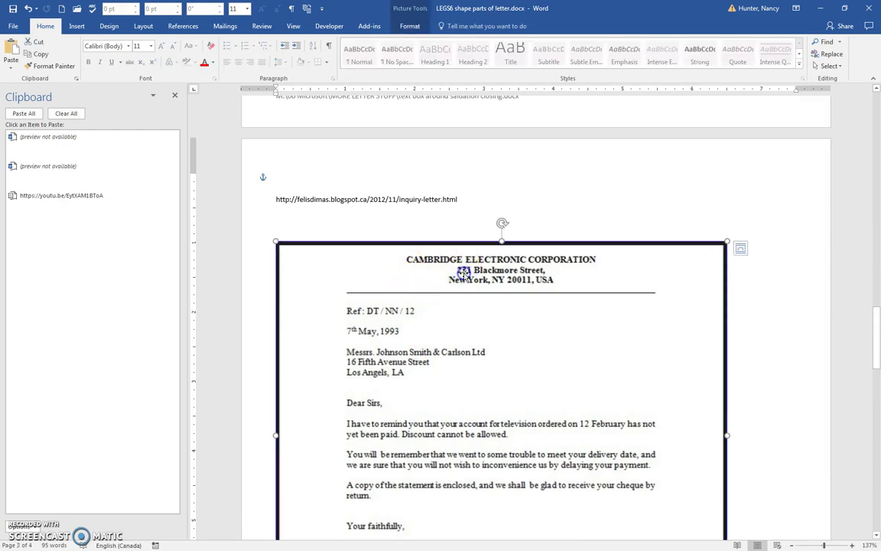
left_click(336, 223)
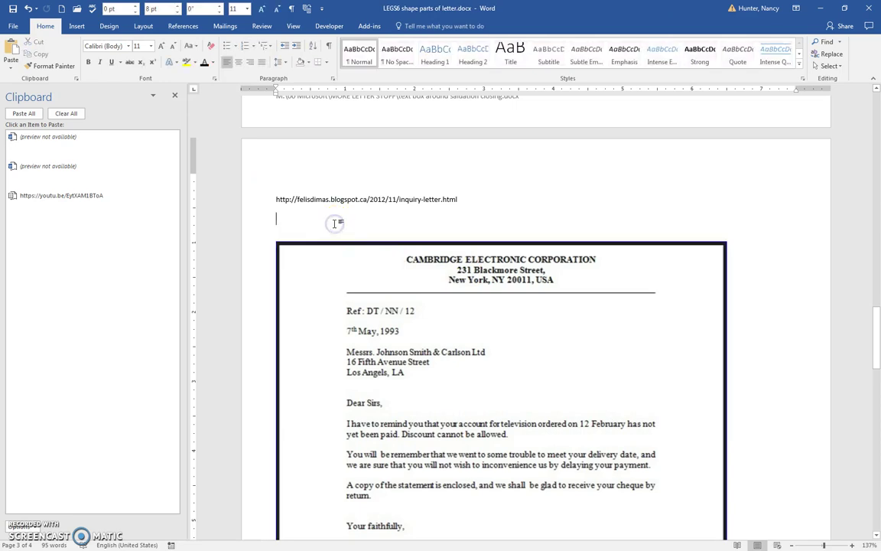
Step: Paste the green rectangle across the CAMBRIDGE header, then return to the document start
left_click(69, 179)
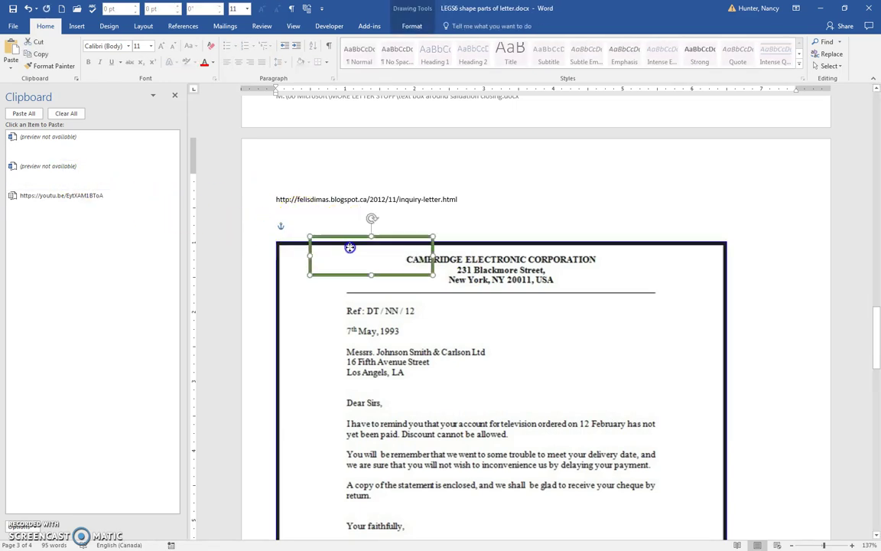
left_click_drag(303, 217, 363, 256)
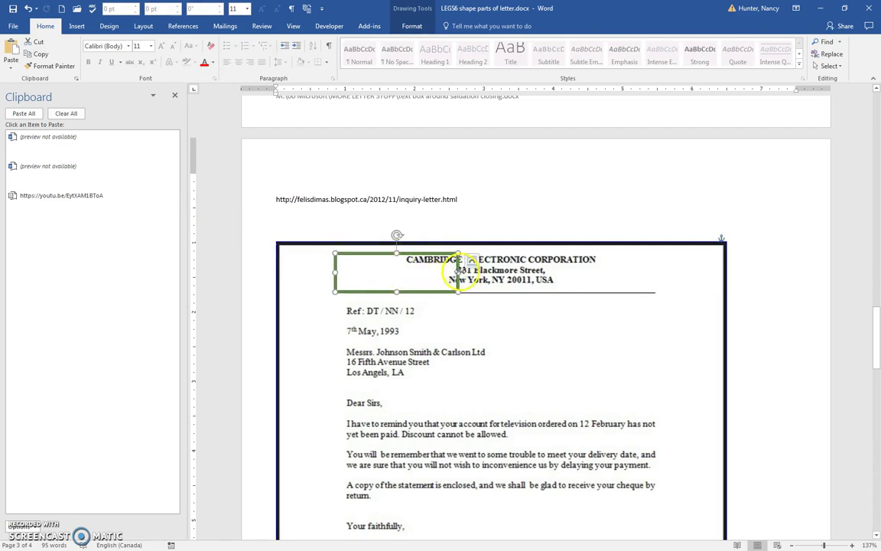
left_click_drag(457, 272, 670, 272)
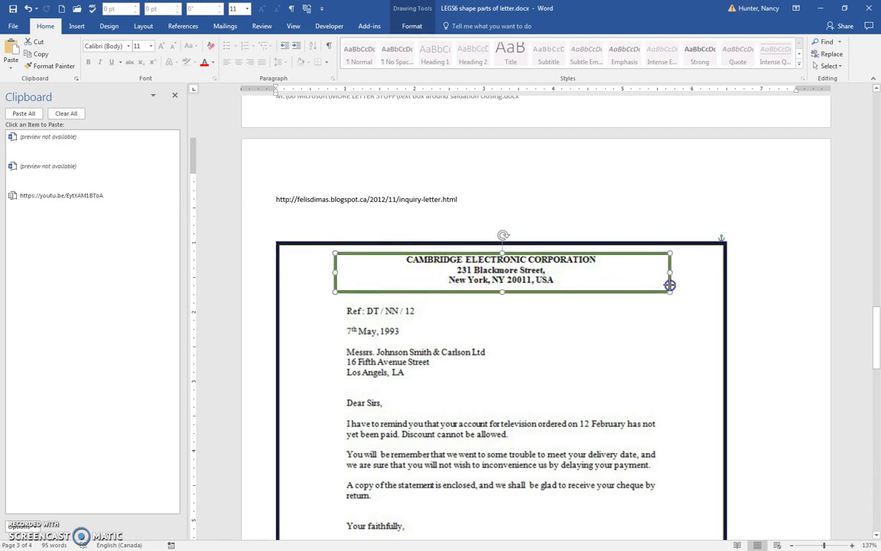
left_click_drag(502, 292, 501, 297)
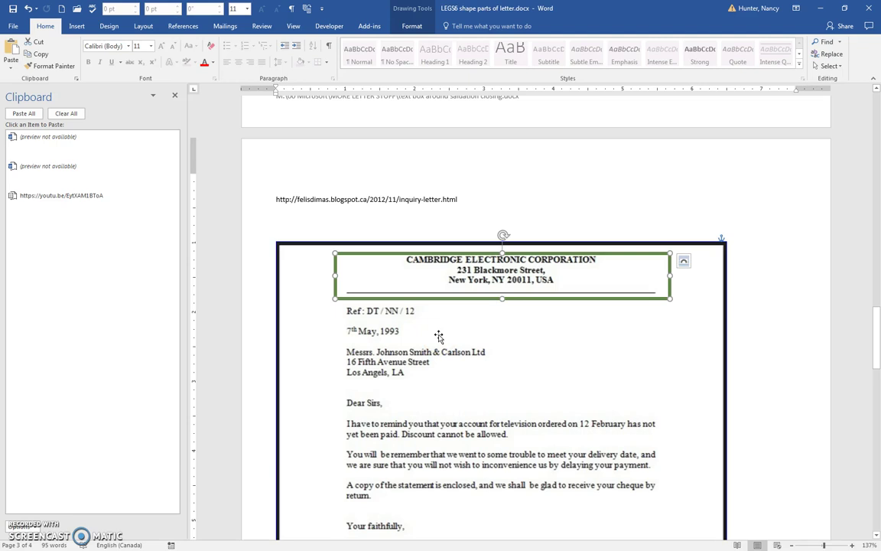
key("ctrl+Home")
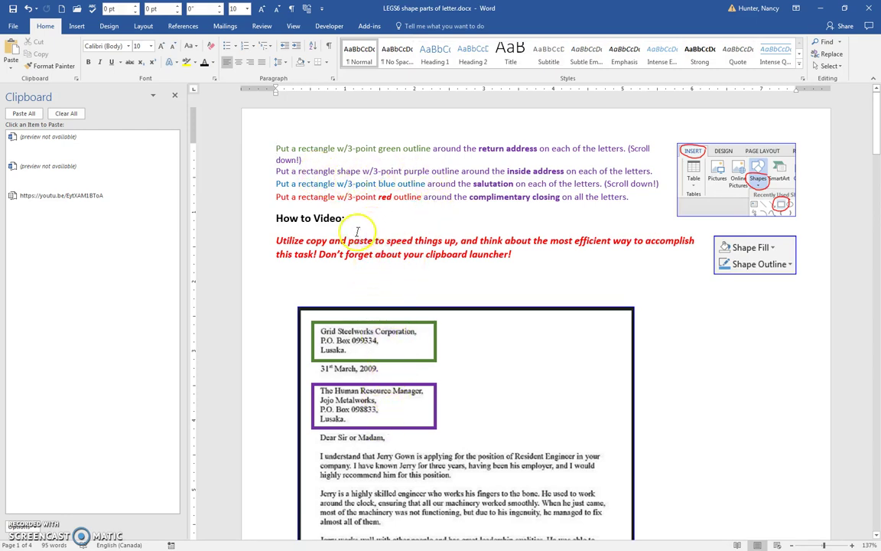
Step: Delete both saved rectangle items from the Clipboard pane, then select the green return-address box
left_click(70, 172)
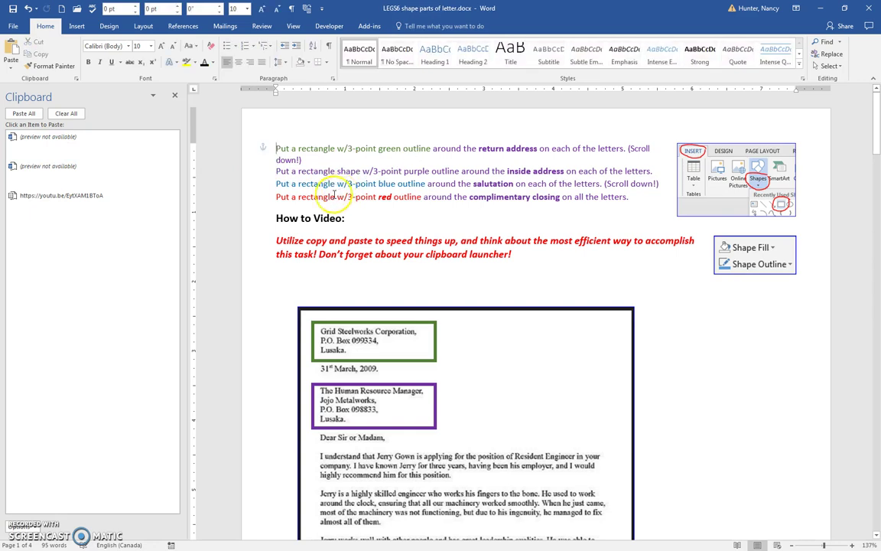
left_click(164, 175)
left_click(152, 209)
left_click(164, 147)
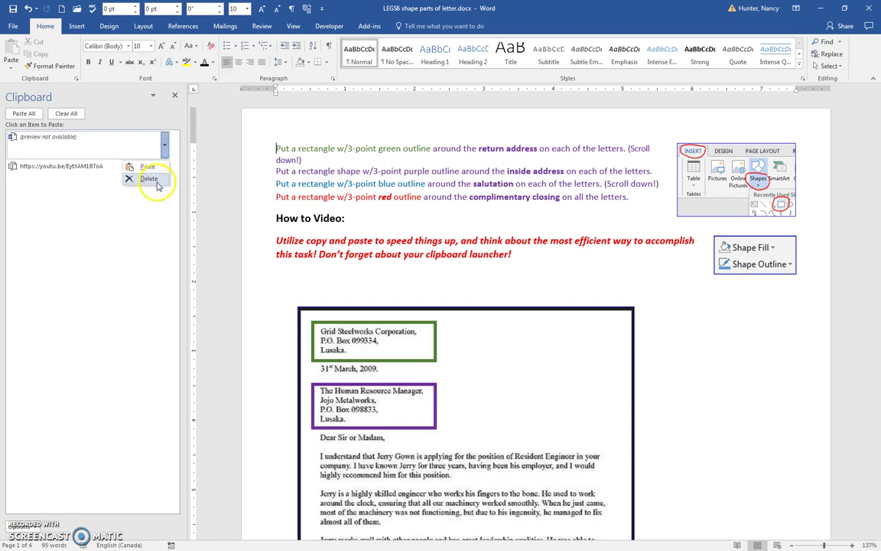
left_click(151, 180)
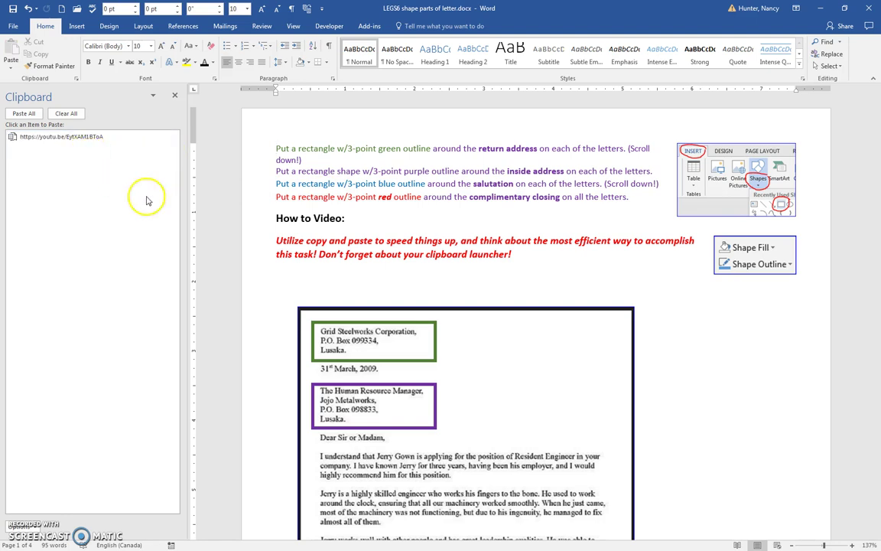
left_click(384, 361)
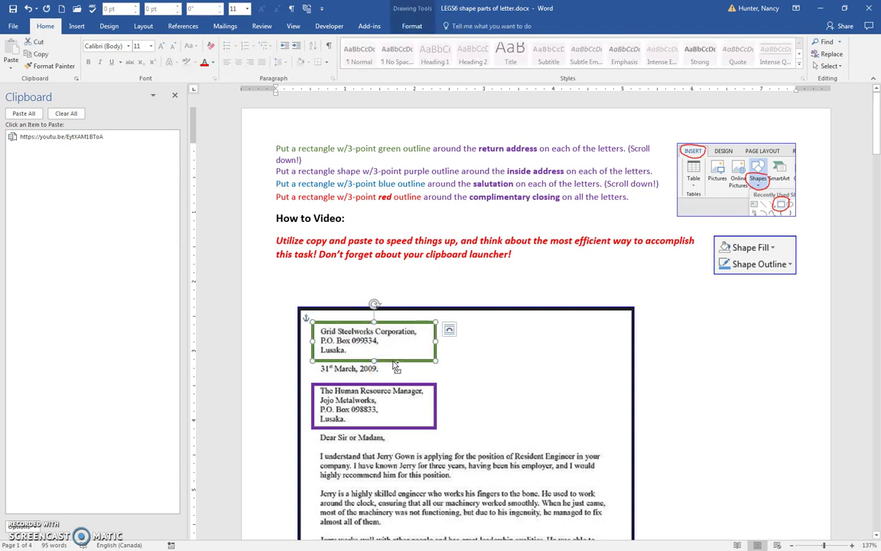
Step: Duplicate the green rectangle and recolour the copy's outline blue
left_click_drag(393, 365, 546, 365)
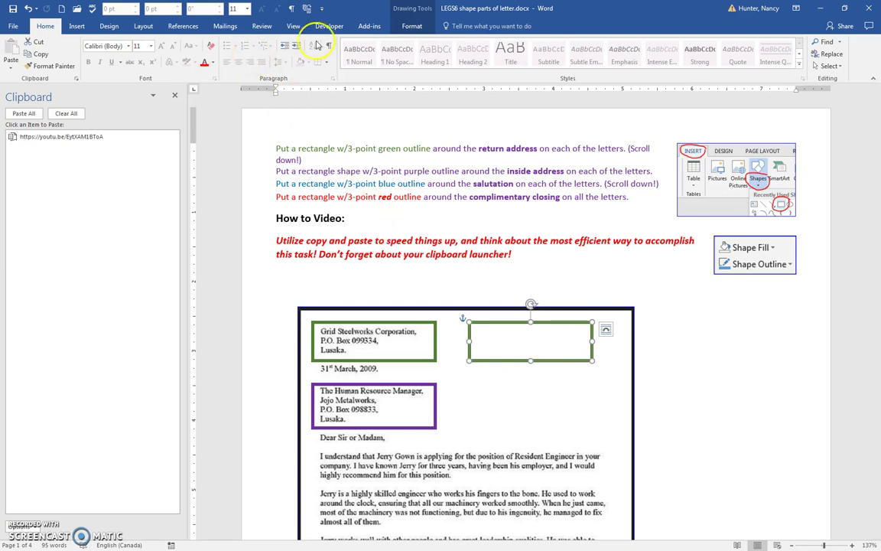
left_click(412, 25)
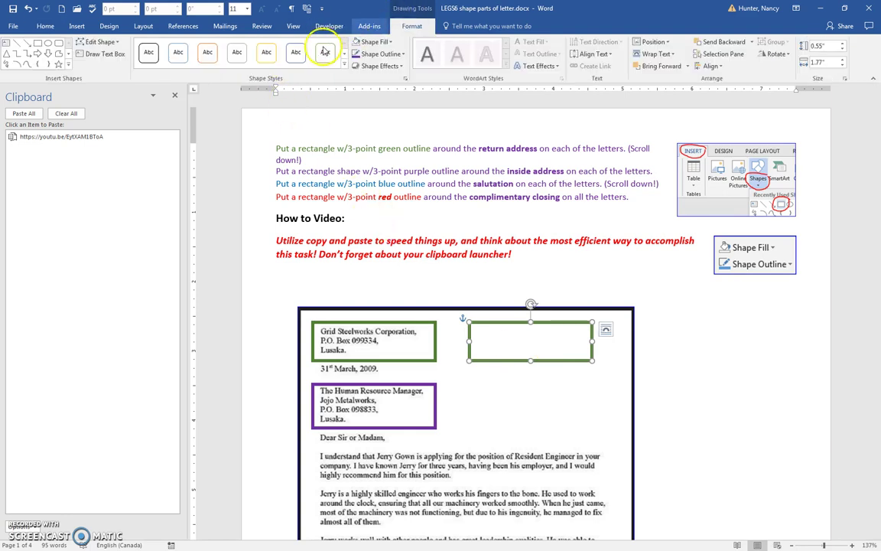
left_click(390, 55)
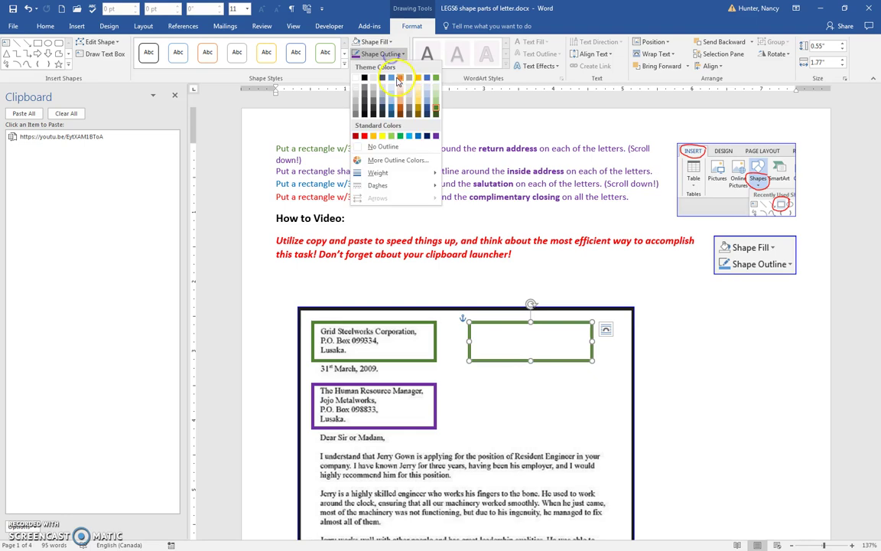
left_click(409, 127)
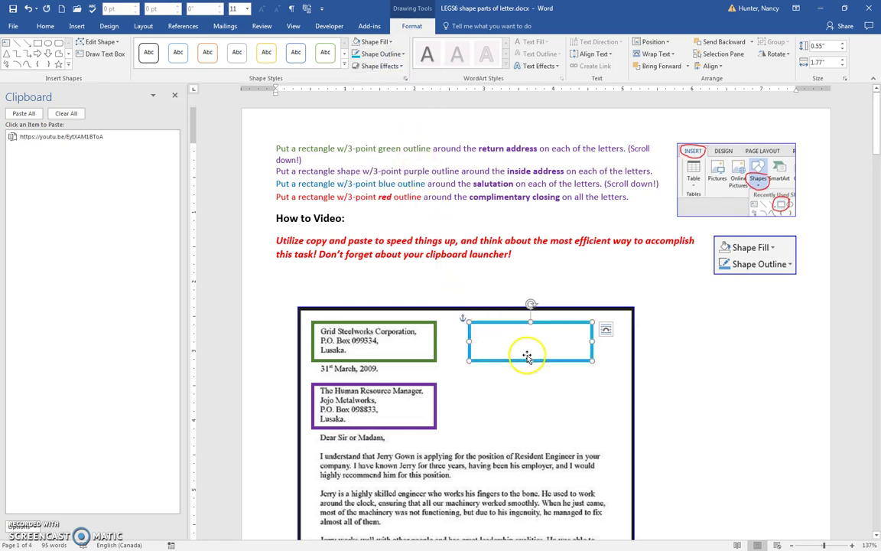
Step: Resize and nudge the blue rectangle to fit snugly around "Dear Sir or Madam,"
mouse_move(530, 361)
left_mouse_down()
mouse_move(530, 345)
mouse_move(350, 401)
left_mouse_up()
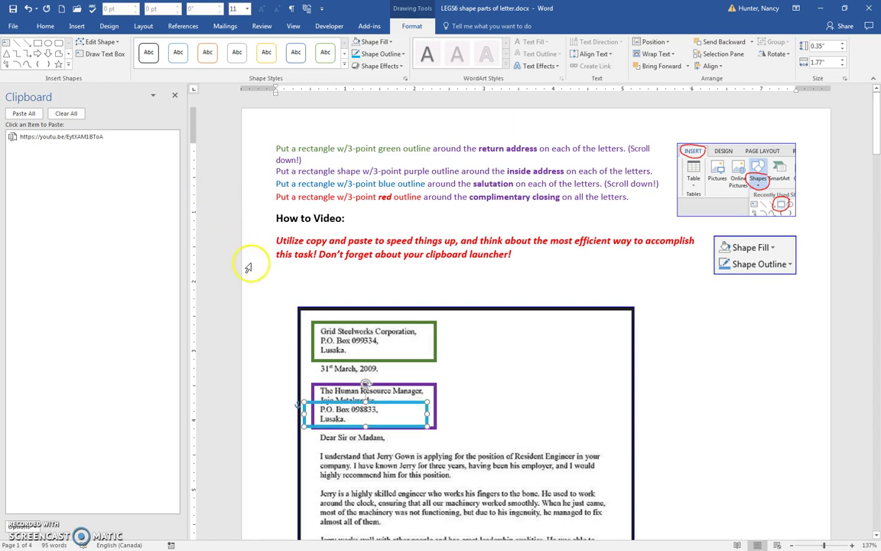
key("Down")
key("Down")
key("Down")
key("Down")
key("Down")
key("Down")
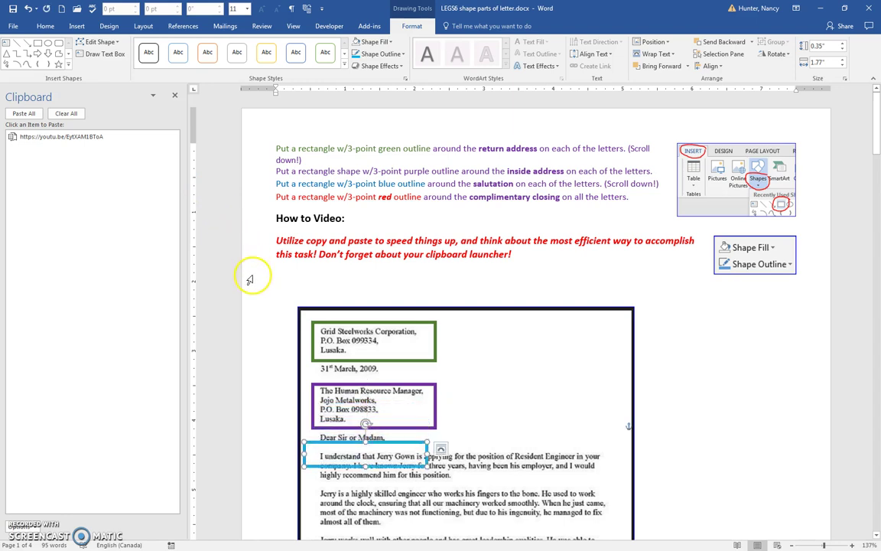
key("Up")
key("Up")
key("Up")
key("Up")
key("Up")
key("Up")
key("Up")
key("Up")
key("Up")
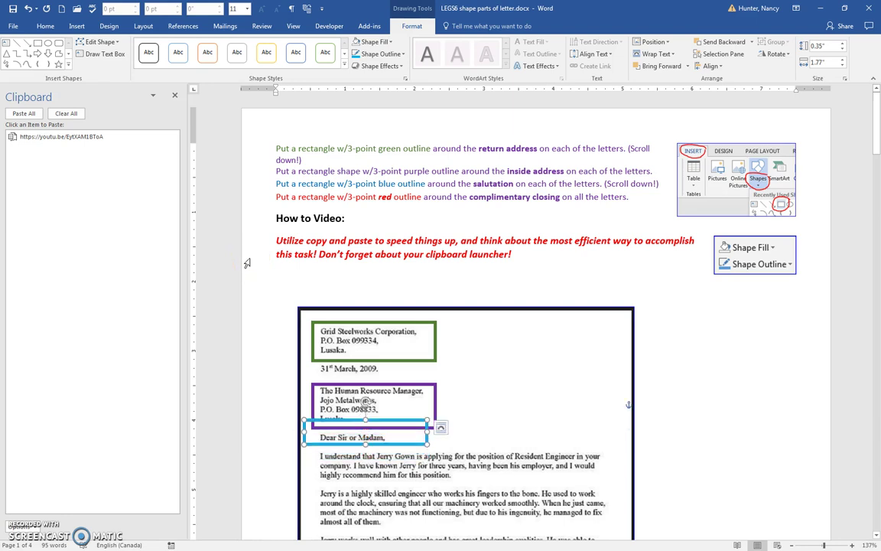
left_click(366, 422)
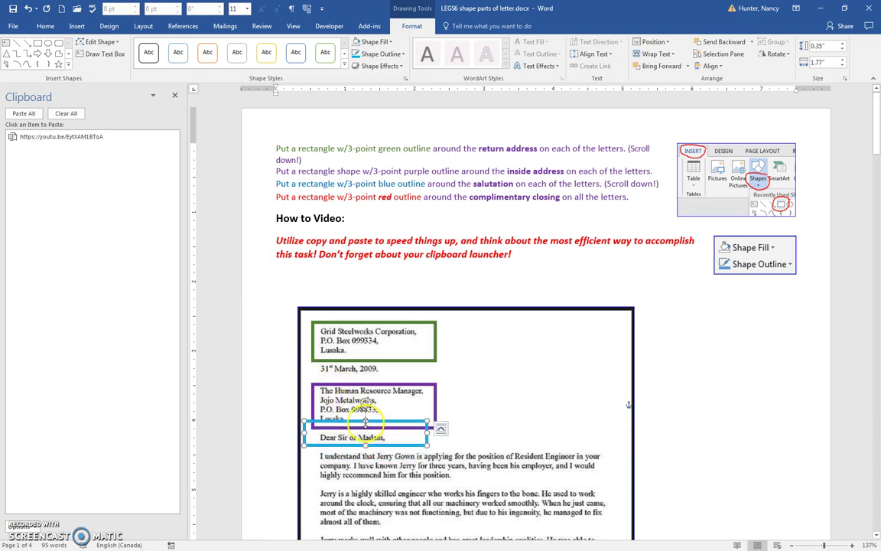
left_click_drag(366, 422, 368, 429)
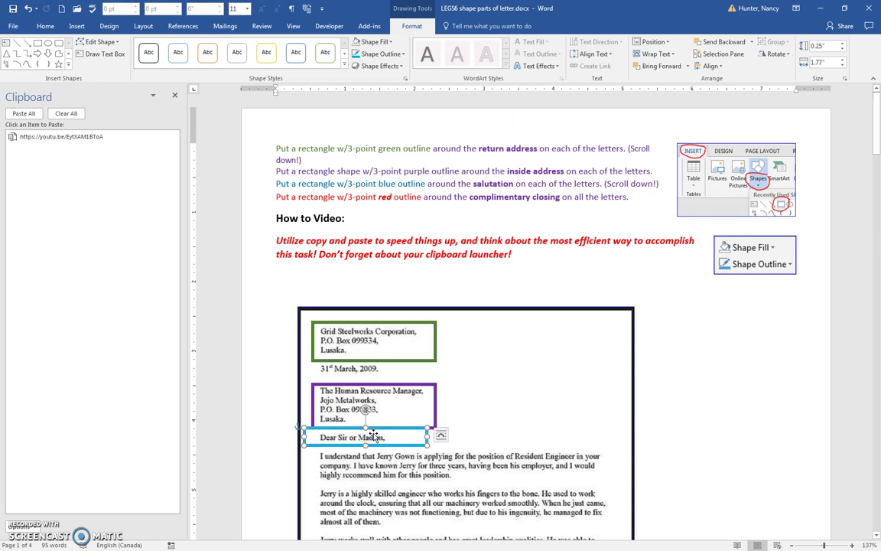
Step: Copy the blue salutation rectangle and scroll down through the letter
left_click(46, 27)
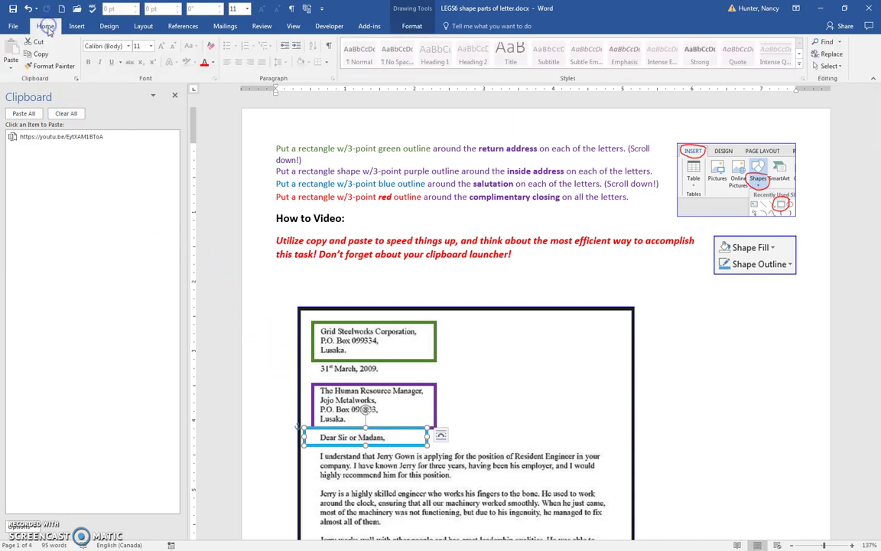
left_click(40, 56)
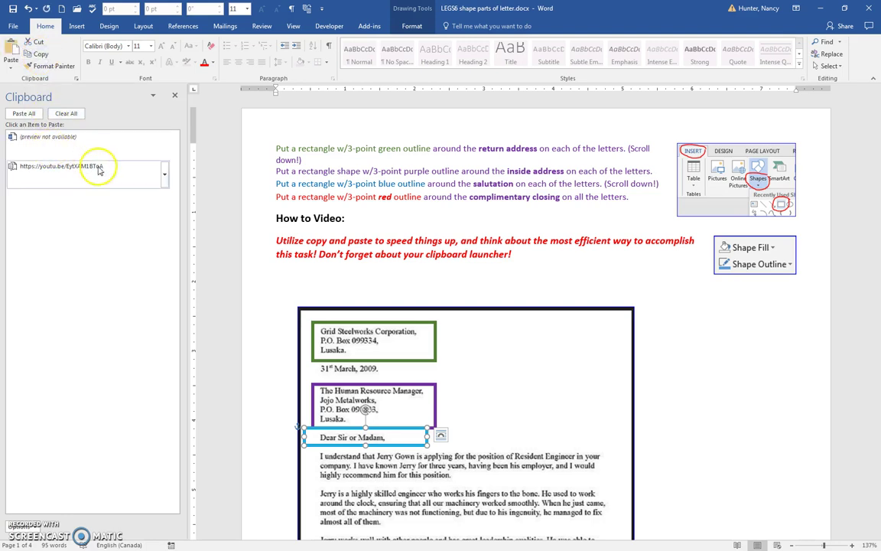
scroll(502, 443, "down", 3)
scroll(502, 444, "down", 2)
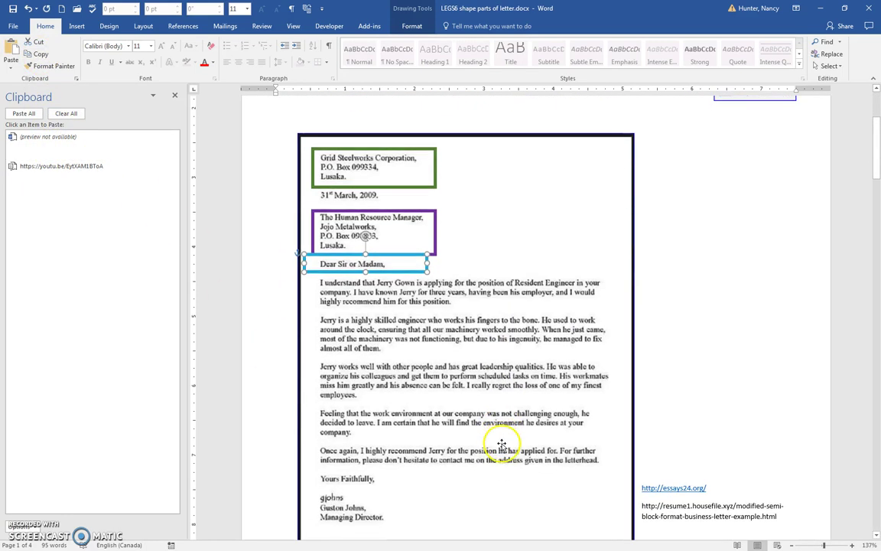
scroll(502, 443, "up", 2)
scroll(507, 437, "up", 2)
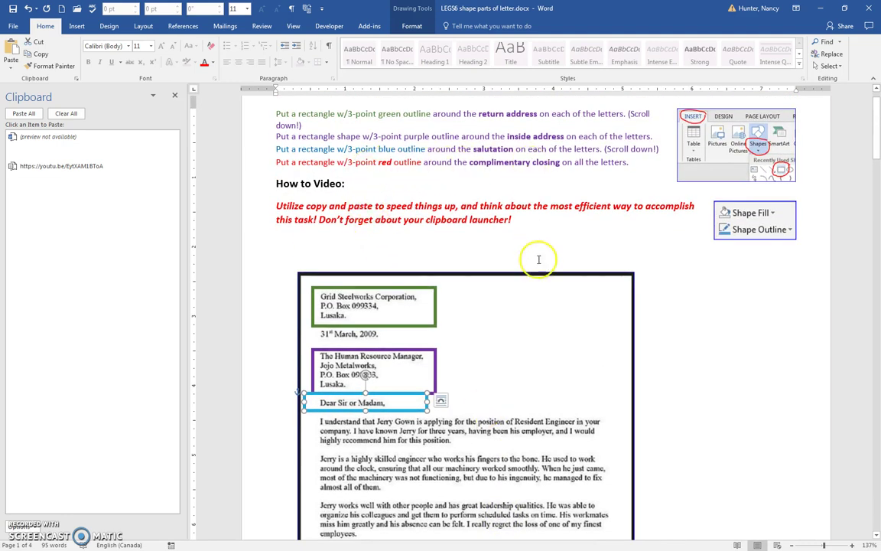
scroll(534, 344, "down", 1)
scroll(533, 344, "down", 3)
scroll(531, 336, "down", 1)
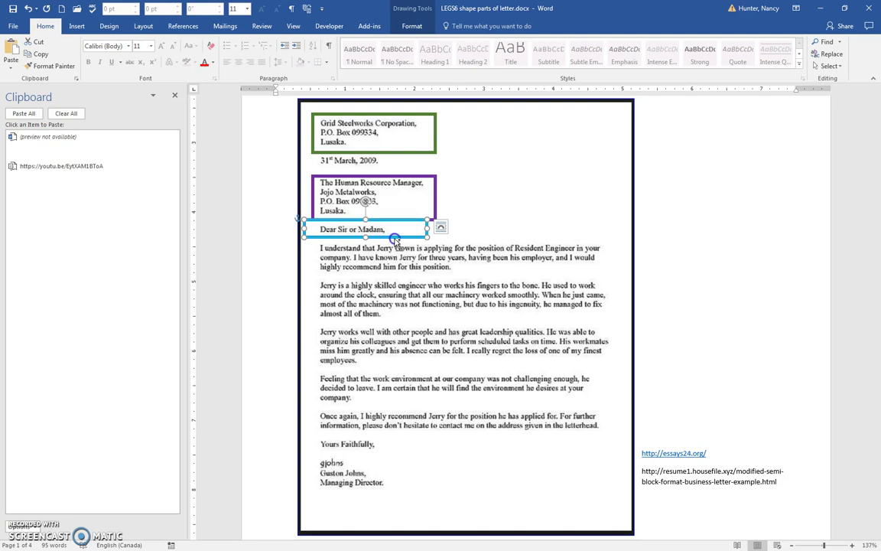
Step: Duplicate the blue box onto "Yours Faithfully,", fit it, and give it a red outline
mouse_move(395, 239)
left_mouse_down()
mouse_move(400, 433)
mouse_move(390, 452)
left_mouse_up()
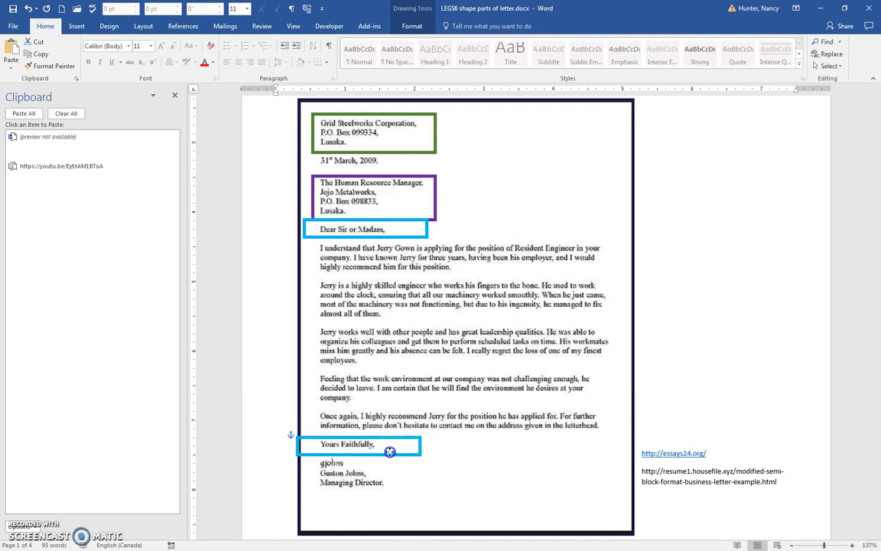
left_click_drag(390, 450, 390, 448)
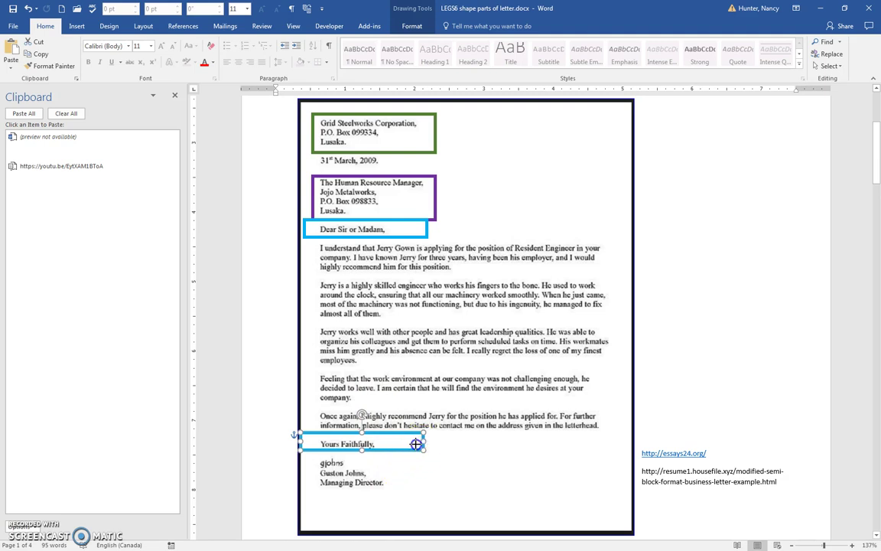
left_click_drag(414, 444, 390, 444)
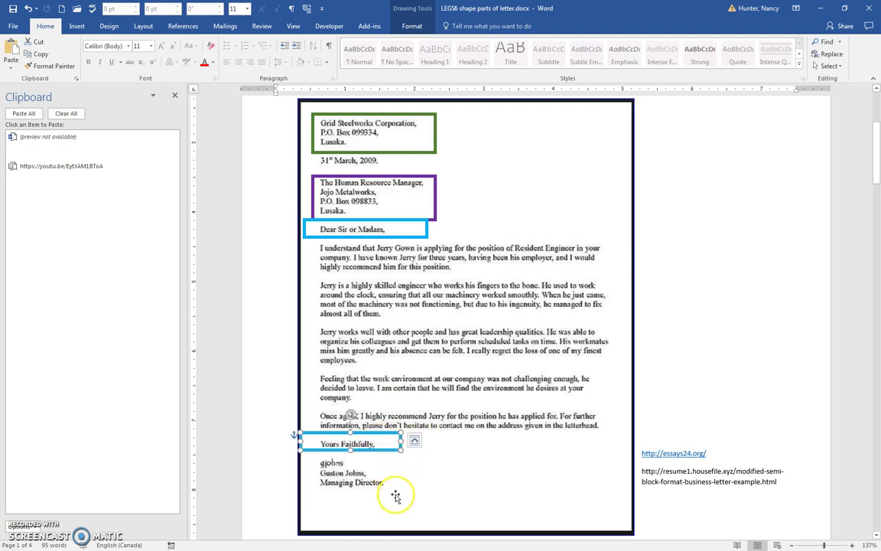
key("Down")
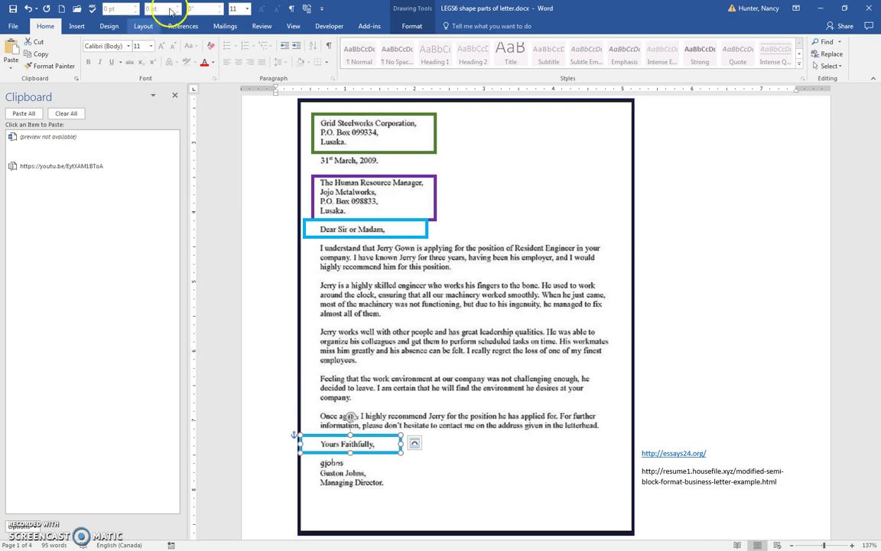
left_click(412, 26)
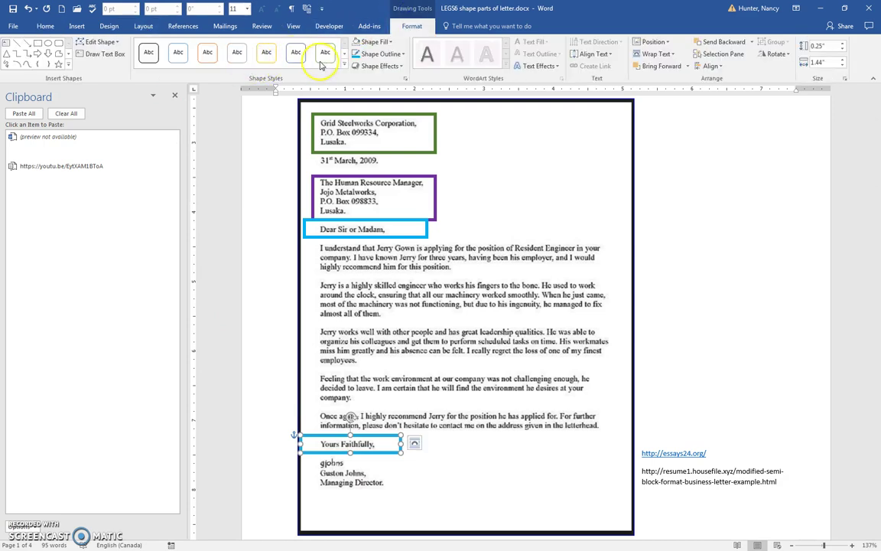
left_click(379, 53)
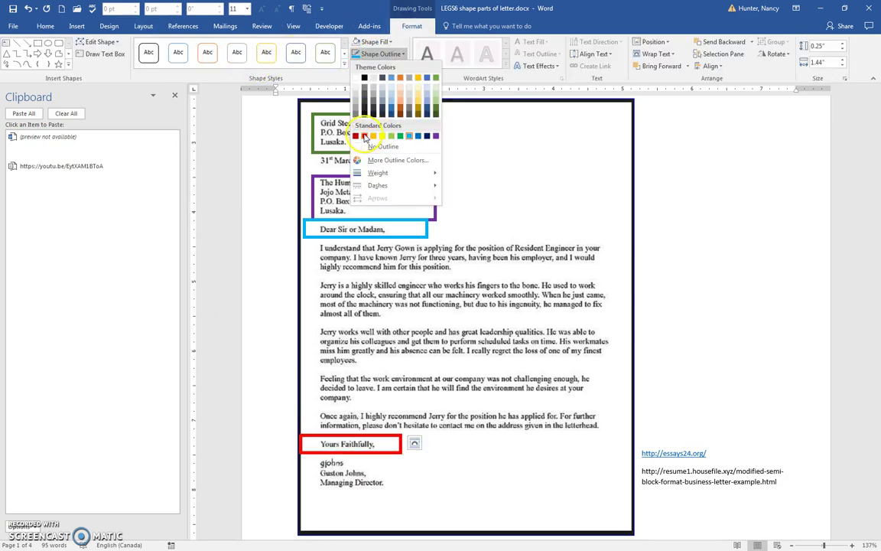
left_click(365, 135)
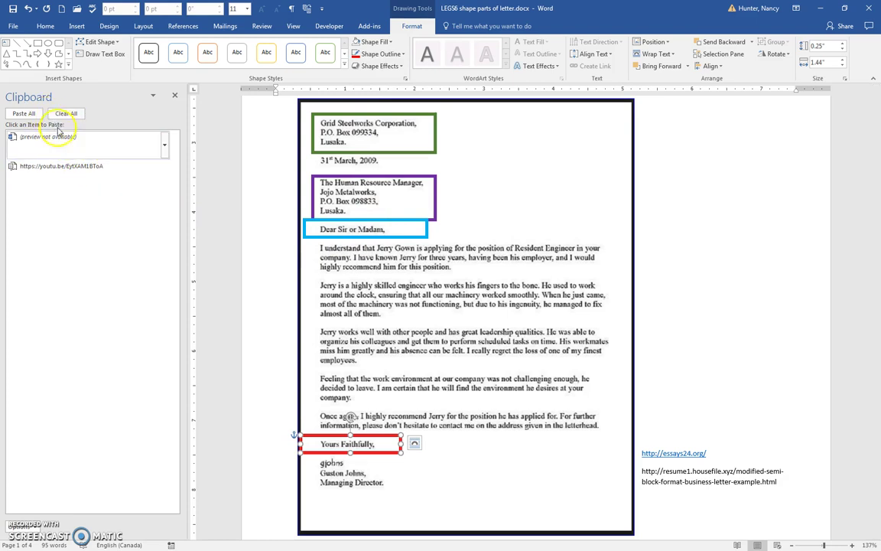
Step: Copy the red closing rectangle and check it appears in the Clipboard pane above the blue one
left_click(46, 26)
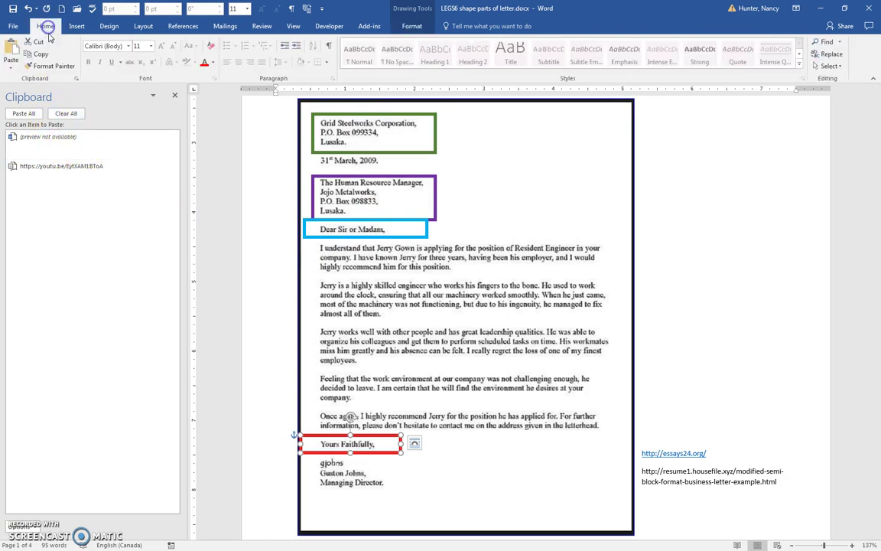
left_click(43, 55)
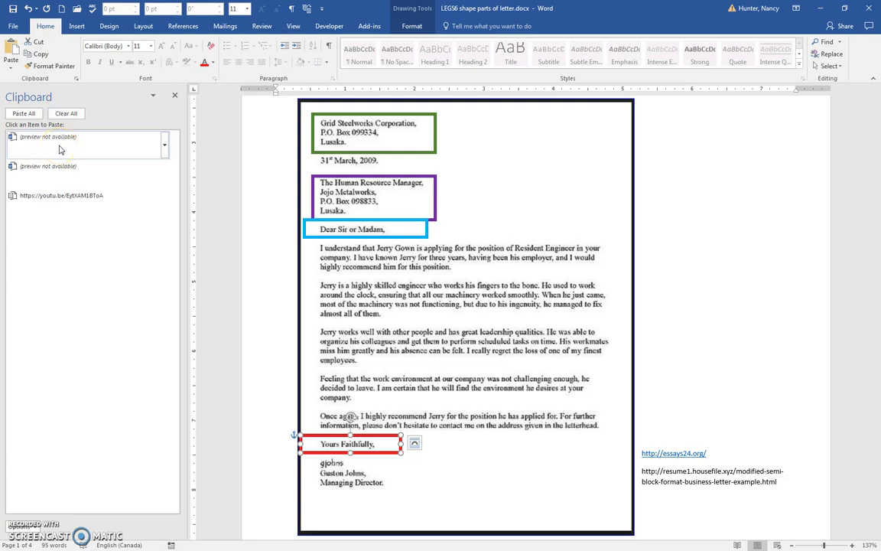
left_click(50, 177)
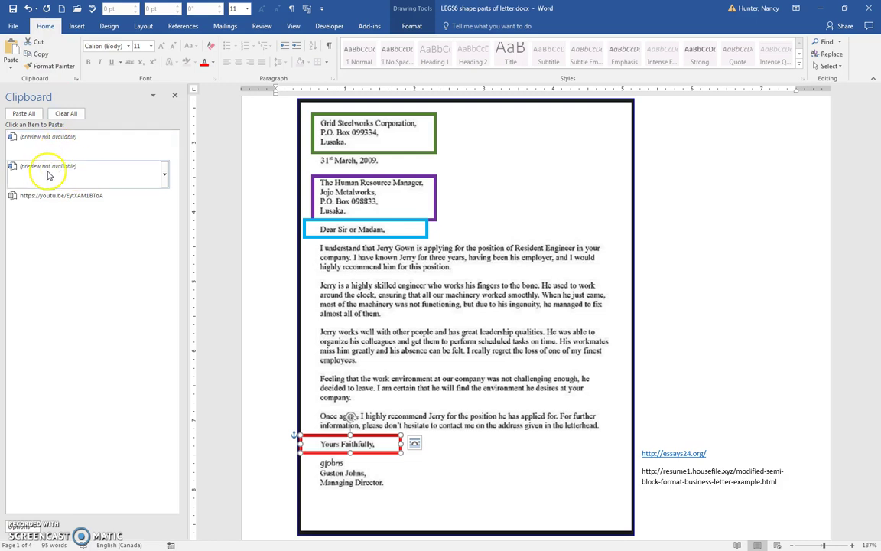